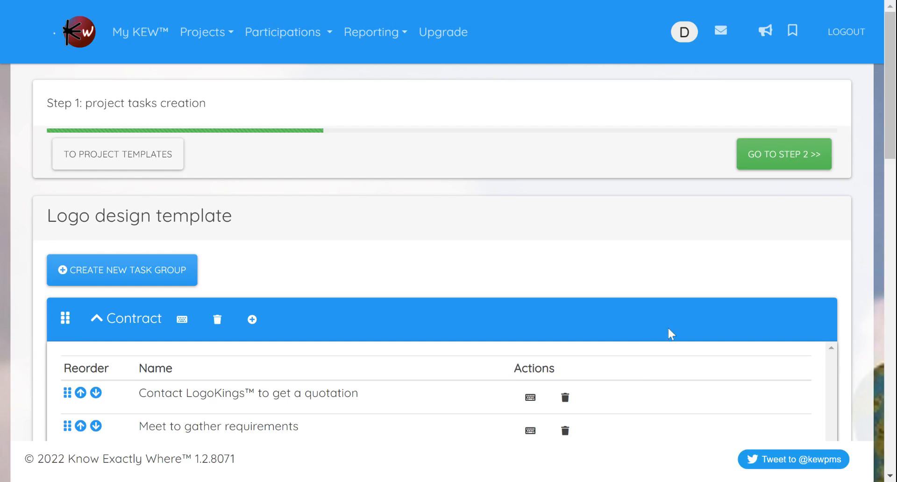
Step: Advance to Step 2 and make task 1 the predecessor of "Meet to gather requirements" and task 2 of "Create Statement of Work (SoW)"
{"action": "left_click", "coordinate": [783, 161]}
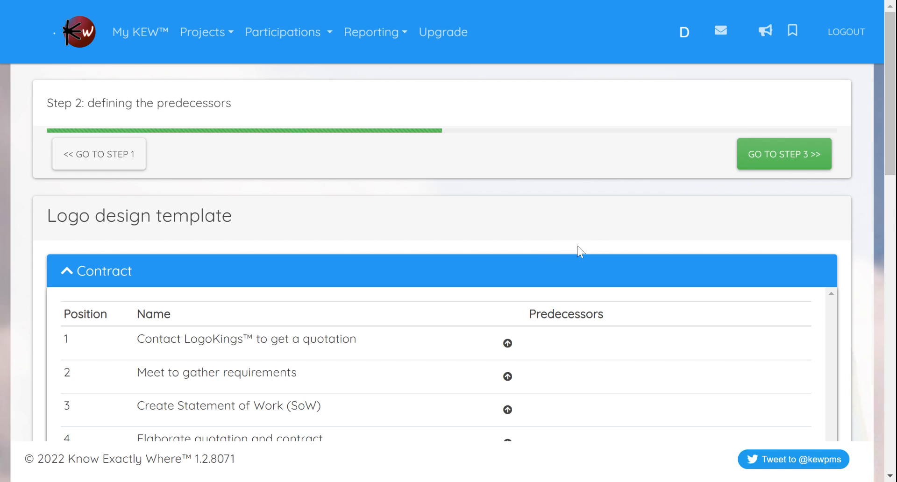
{"action": "scroll", "coordinate": [605, 244], "scroll_direction": "down", "scroll_amount": 1}
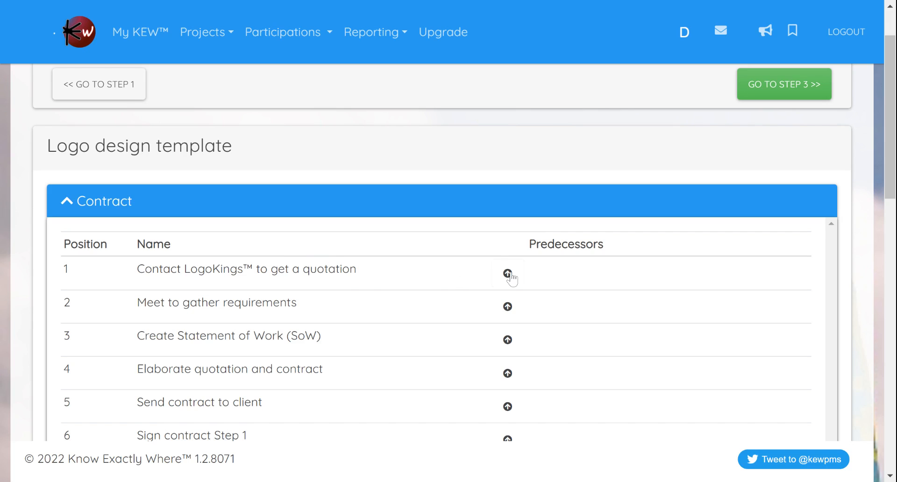
{"action": "left_click_drag", "start_coordinate": [508, 274], "coordinate": [605, 283]}
{"action": "left_click", "coordinate": [507, 308]}
{"action": "left_click", "coordinate": [507, 340]}
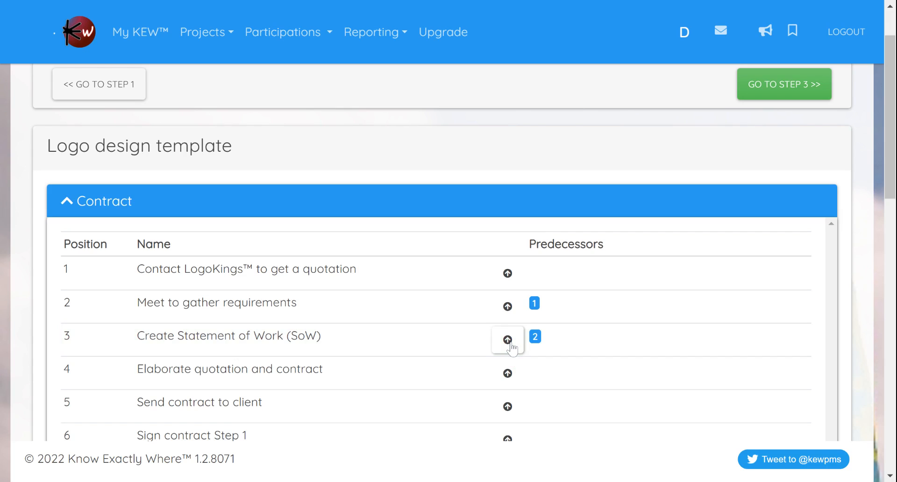
Step: Give the remaining Contract tasks, 4 to 7, their directly preceding tasks 3, 4, 5 and 6 as predecessors
{"action": "scroll", "coordinate": [512, 348], "scroll_direction": "down", "scroll_amount": 1}
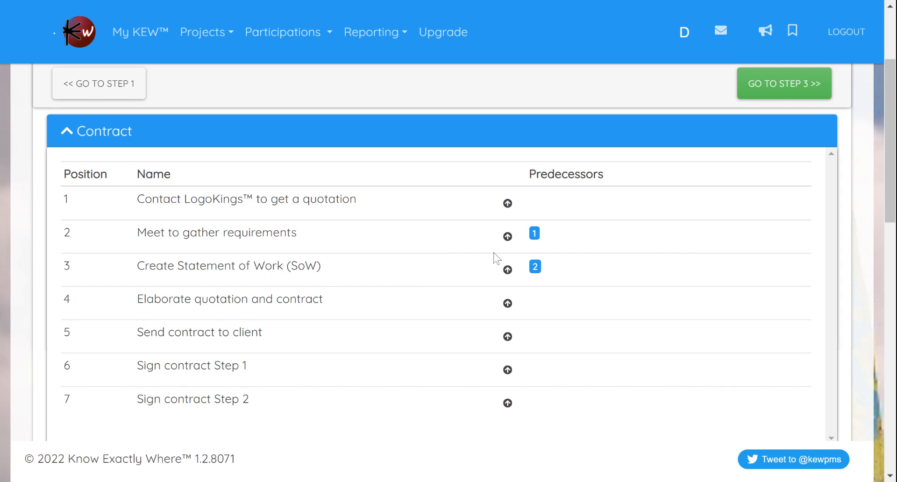
{"action": "left_click", "coordinate": [508, 305]}
{"action": "left_click", "coordinate": [508, 337]}
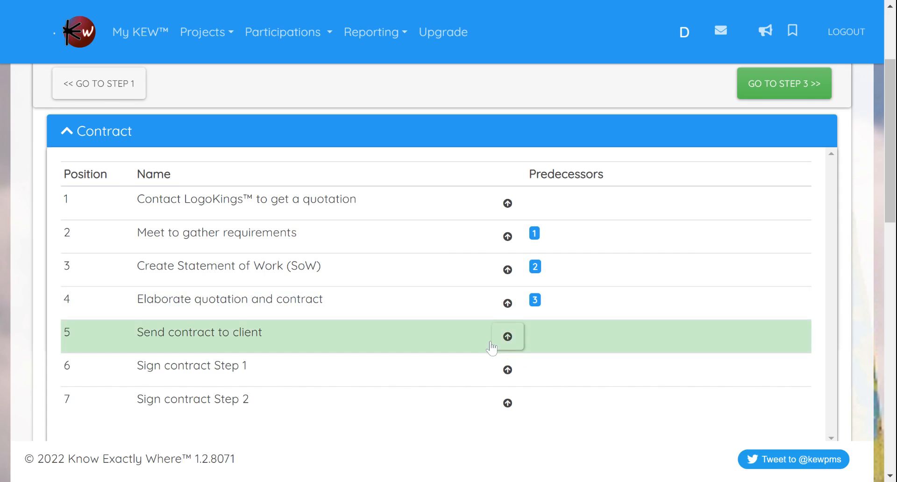
{"action": "left_click", "coordinate": [508, 370]}
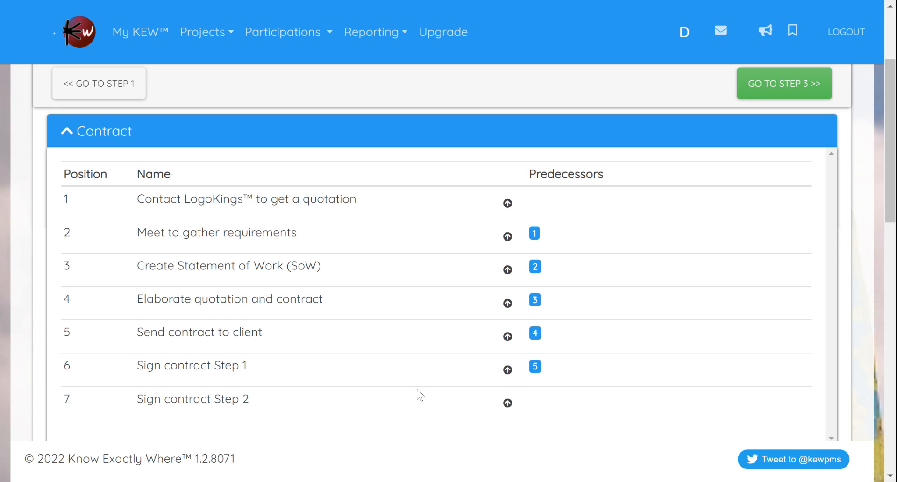
{"action": "left_click", "coordinate": [508, 403]}
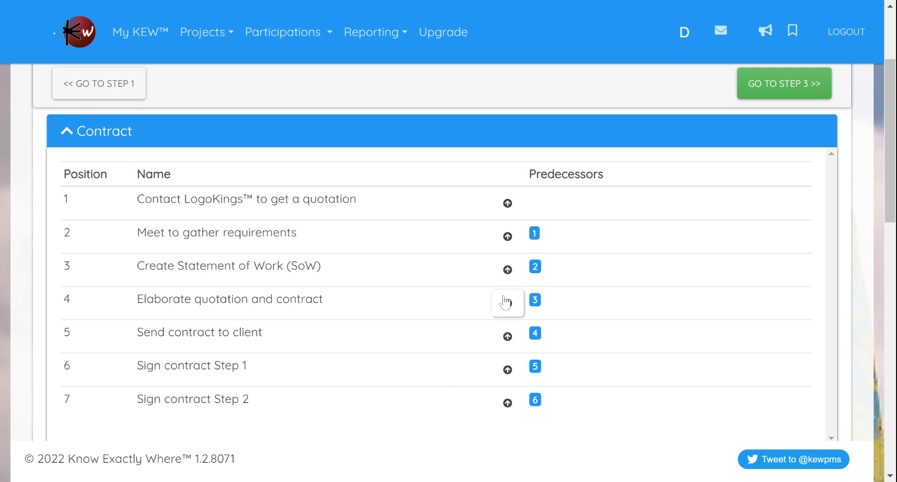
{"action": "left_click", "coordinate": [507, 405]}
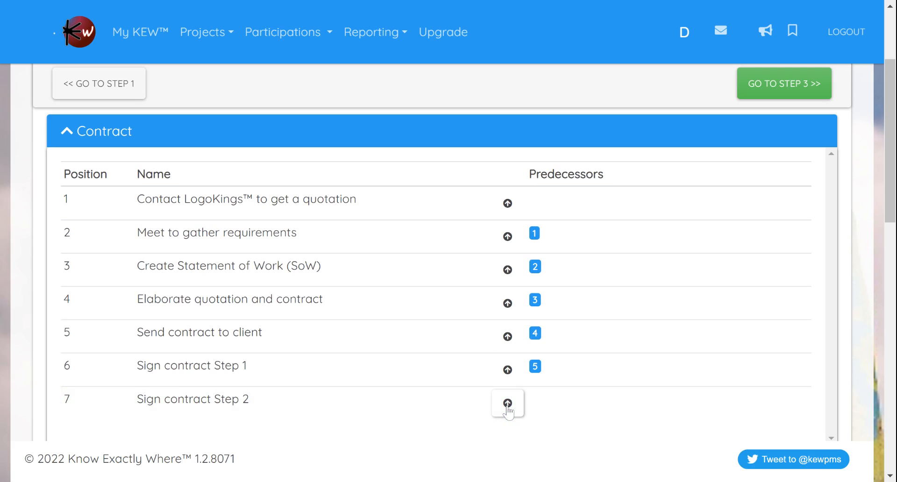
{"action": "left_click", "coordinate": [507, 403]}
Step: In the Design group, make Contract task 7 the predecessor of task 8 and task 8 the predecessor of "Logo design #1"
{"action": "scroll", "coordinate": [509, 290], "scroll_direction": "down", "scroll_amount": 3}
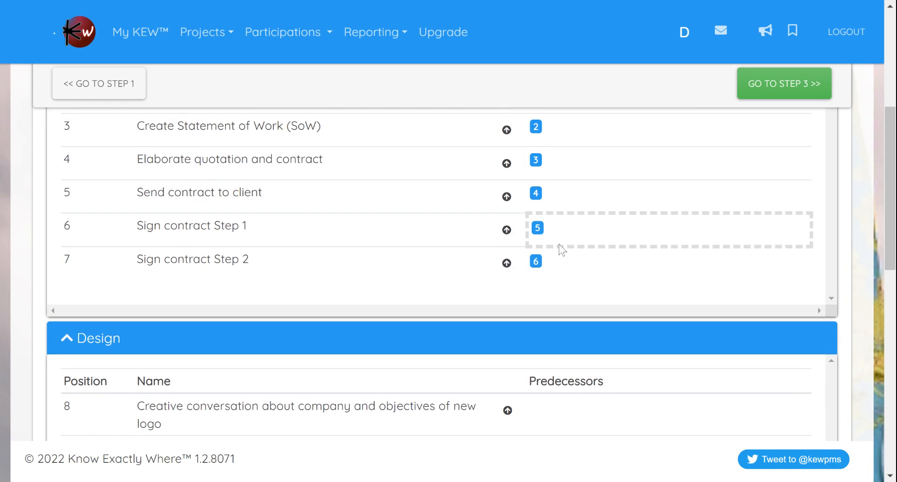
{"action": "scroll", "coordinate": [560, 238], "scroll_direction": "down", "scroll_amount": 3}
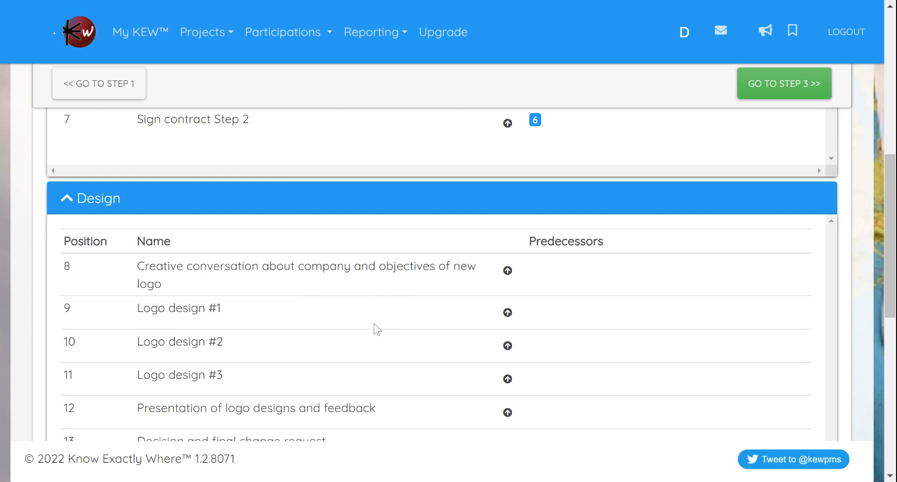
{"action": "left_click", "coordinate": [508, 272]}
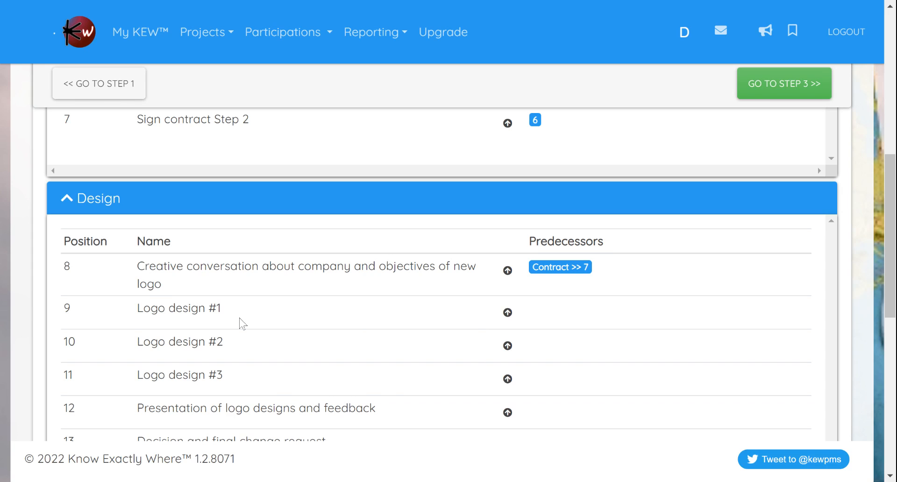
{"action": "left_click", "coordinate": [507, 313]}
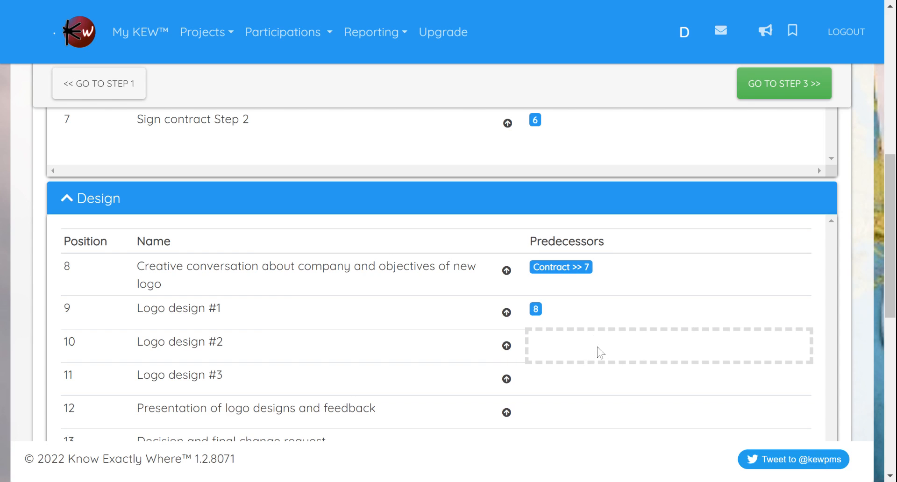
Step: Select task 8, the creative conversation, as the predecessor of "Logo design #2"
{"action": "left_click", "coordinate": [575, 349]}
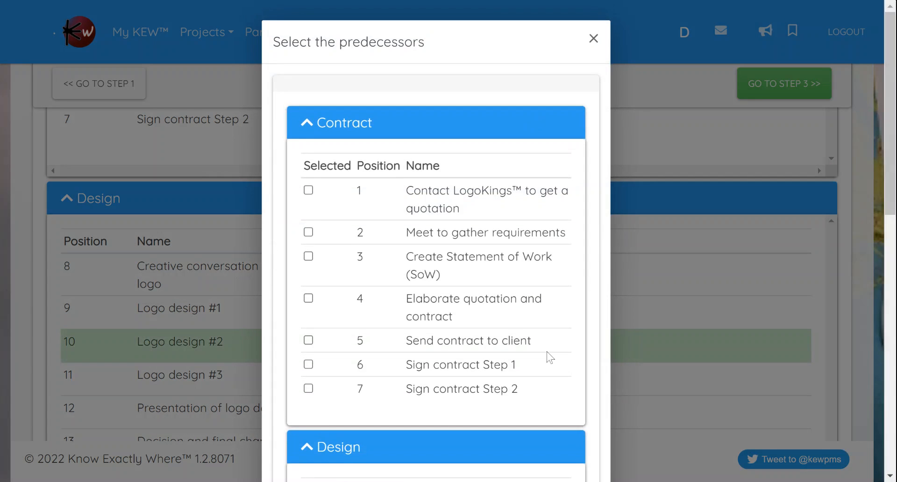
{"action": "scroll", "coordinate": [435, 145], "scroll_direction": "down", "scroll_amount": 9}
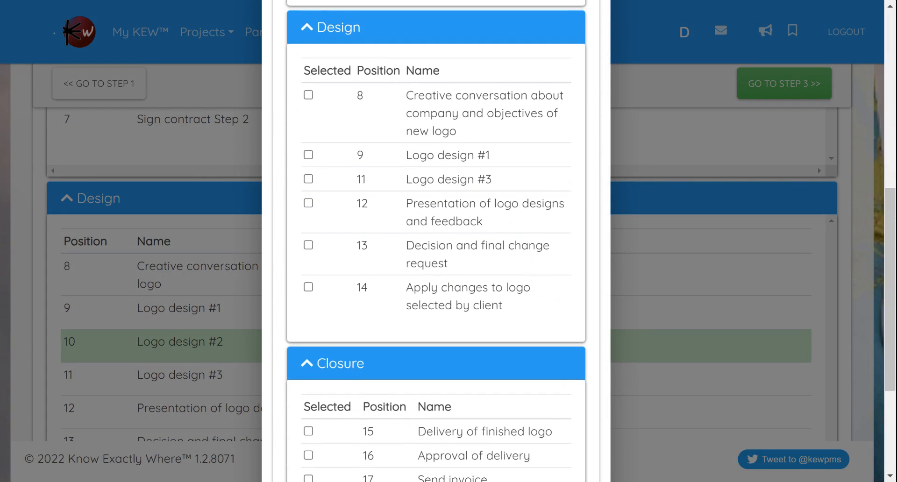
{"action": "left_click", "coordinate": [427, 109]}
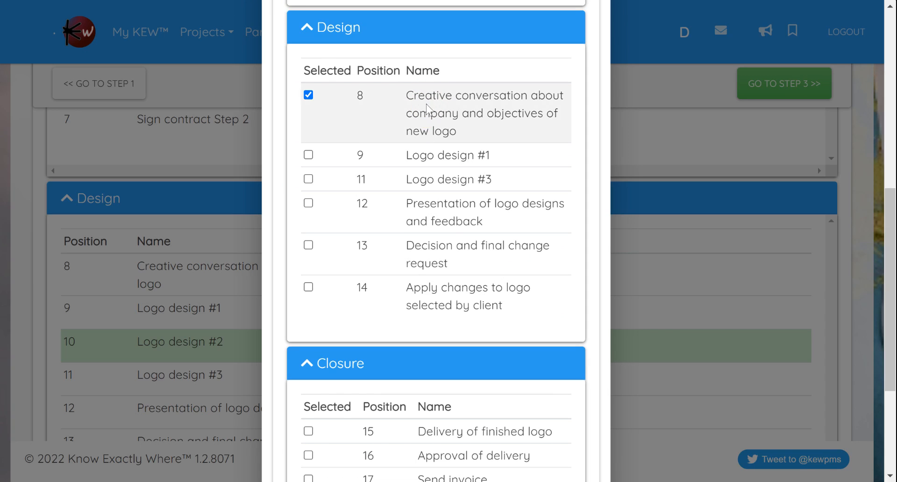
{"action": "left_click", "coordinate": [697, 298]}
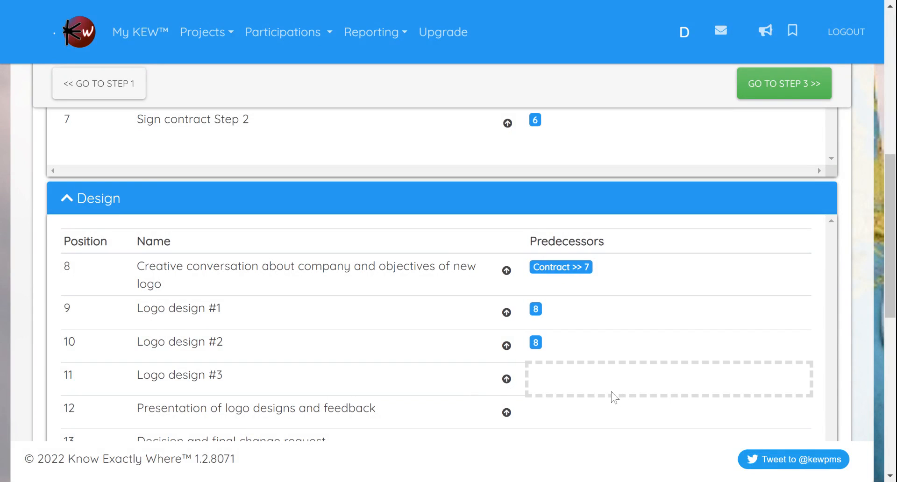
Step: Select task 8, the creative conversation, as the predecessor of "Logo design #3"
{"action": "left_click", "coordinate": [588, 389]}
{"action": "scroll", "coordinate": [480, 316], "scroll_direction": "down", "scroll_amount": 4}
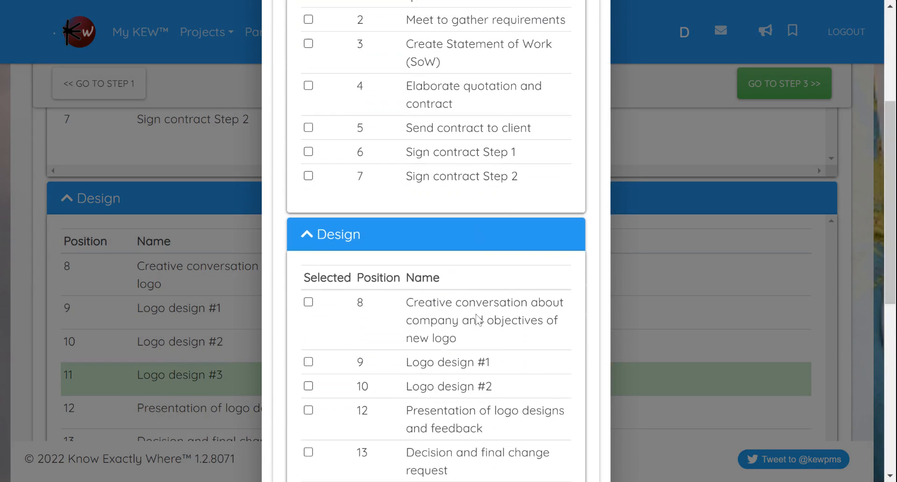
{"action": "left_click", "coordinate": [466, 253]}
{"action": "left_click", "coordinate": [685, 324]}
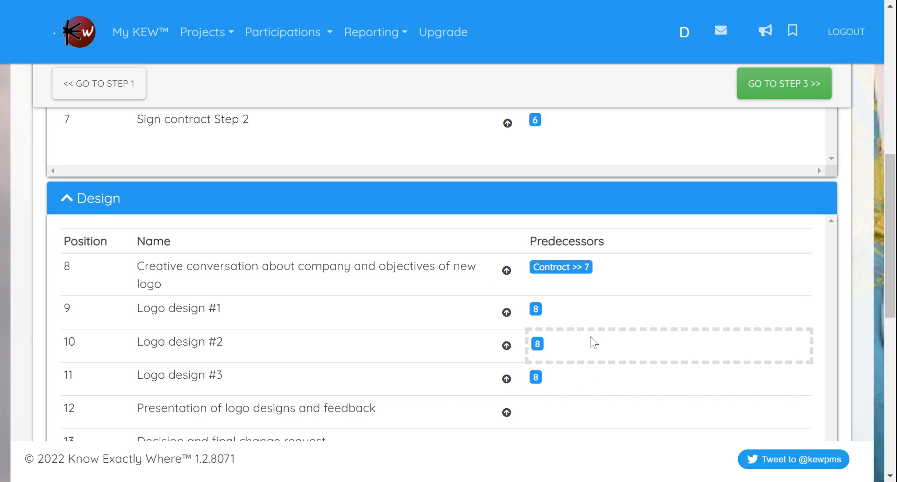
Step: Add task 9, "Logo design #1", as a second predecessor of "Logo design #3"
{"action": "left_click", "coordinate": [571, 388]}
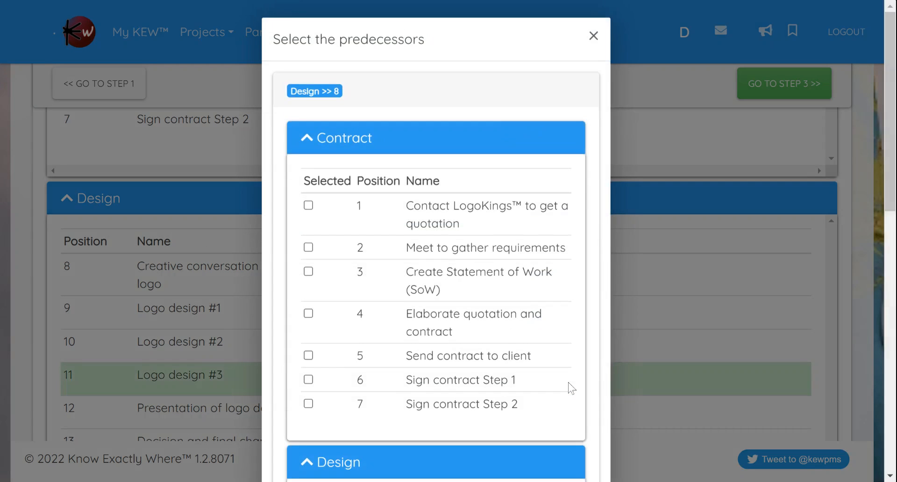
{"action": "scroll", "coordinate": [489, 332], "scroll_direction": "down", "scroll_amount": 8}
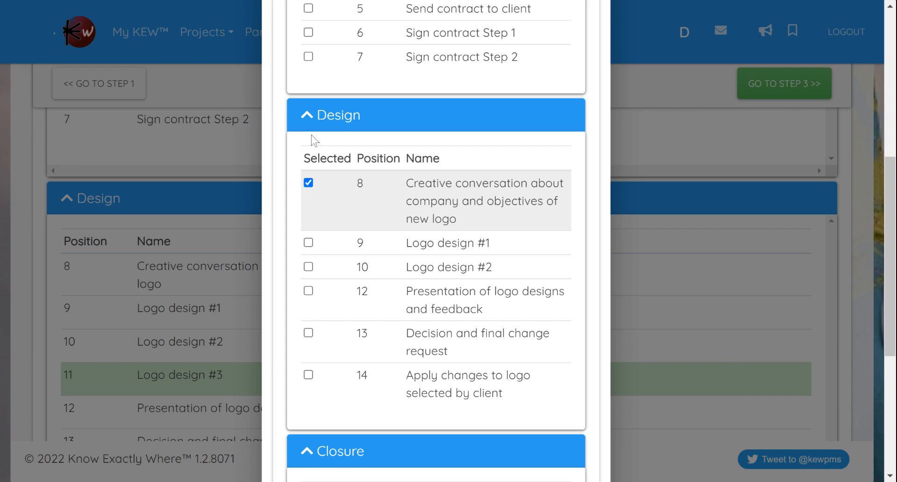
{"action": "left_click", "coordinate": [310, 243]}
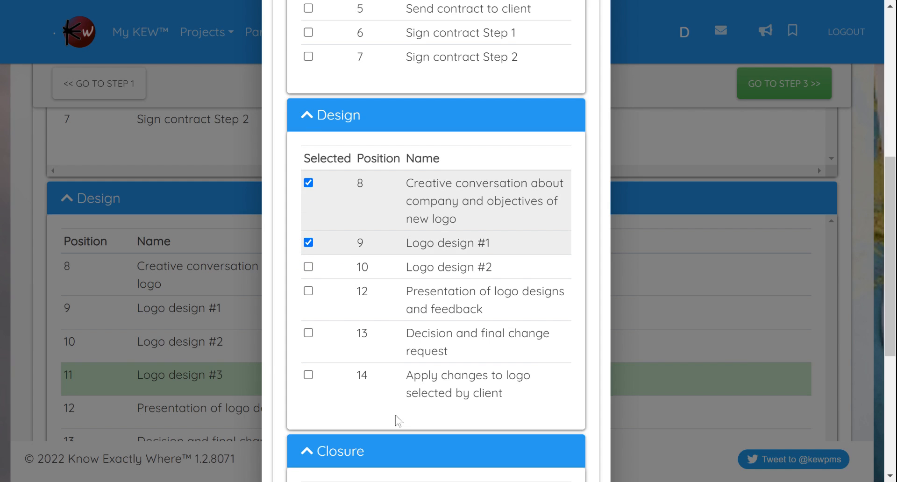
{"action": "scroll", "coordinate": [398, 419], "scroll_direction": "down", "scroll_amount": 1}
{"action": "left_click", "coordinate": [690, 324]}
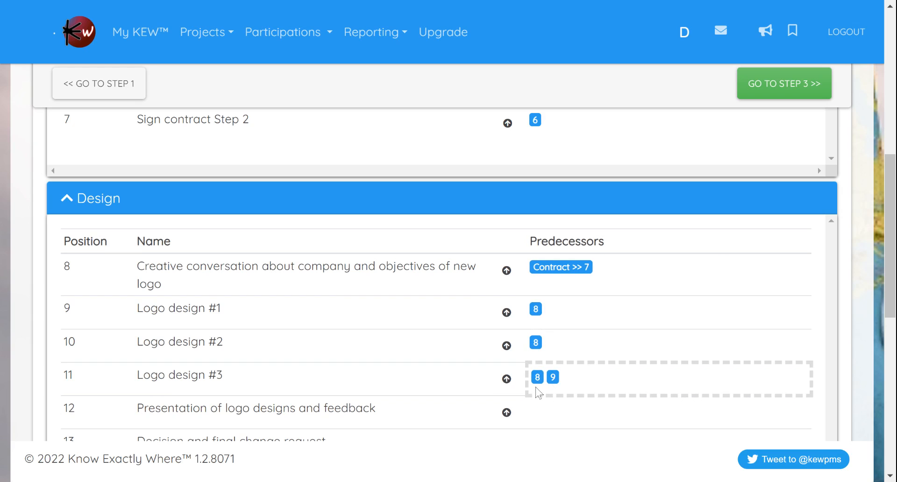
Step: Remove task 9 from the predecessors of "Logo design #3", keeping only task 8 selected
{"action": "left_click", "coordinate": [581, 377]}
{"action": "scroll", "coordinate": [502, 285], "scroll_direction": "down", "scroll_amount": 7}
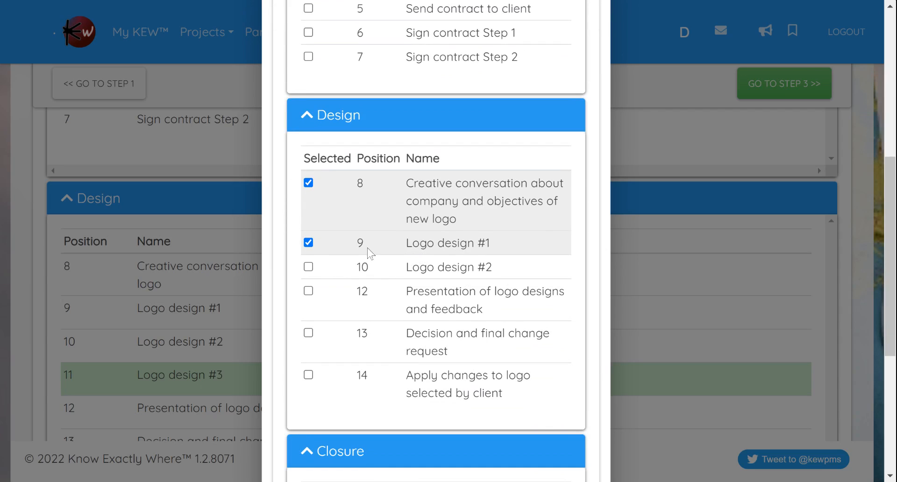
{"action": "left_click", "coordinate": [429, 189]}
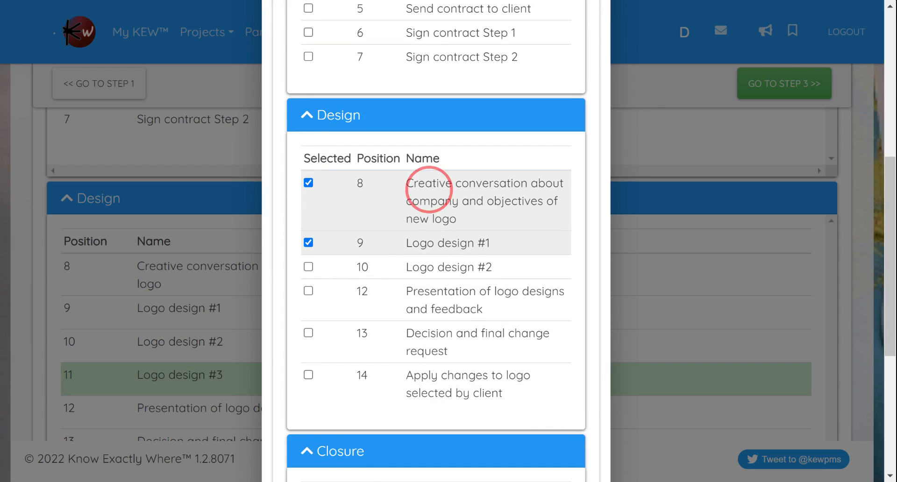
{"action": "scroll", "coordinate": [430, 190], "scroll_direction": "down", "scroll_amount": 1}
{"action": "left_click", "coordinate": [430, 173]}
{"action": "left_click", "coordinate": [526, 229]}
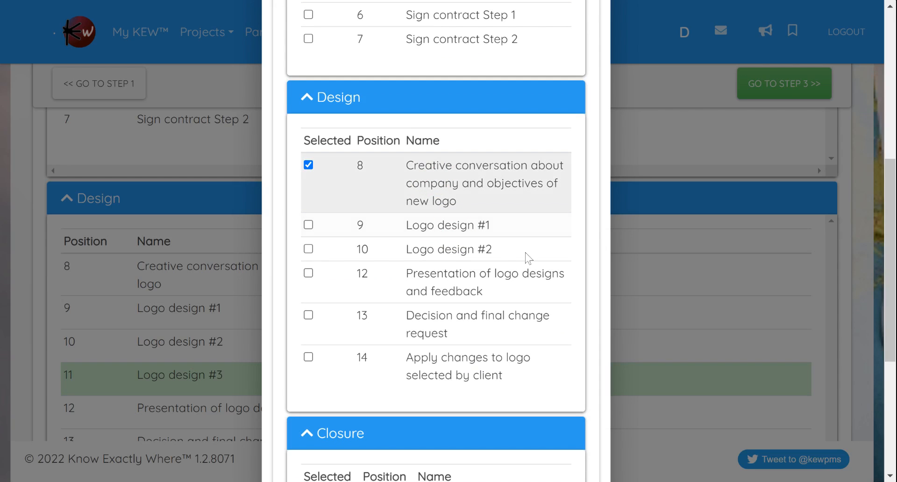
{"action": "left_click", "coordinate": [654, 279]}
Step: Set the three logo design tasks 9, 10 and 11 as predecessors of "Presentation of logo designs and feedback"
{"action": "scroll", "coordinate": [616, 299], "scroll_direction": "down", "scroll_amount": 4}
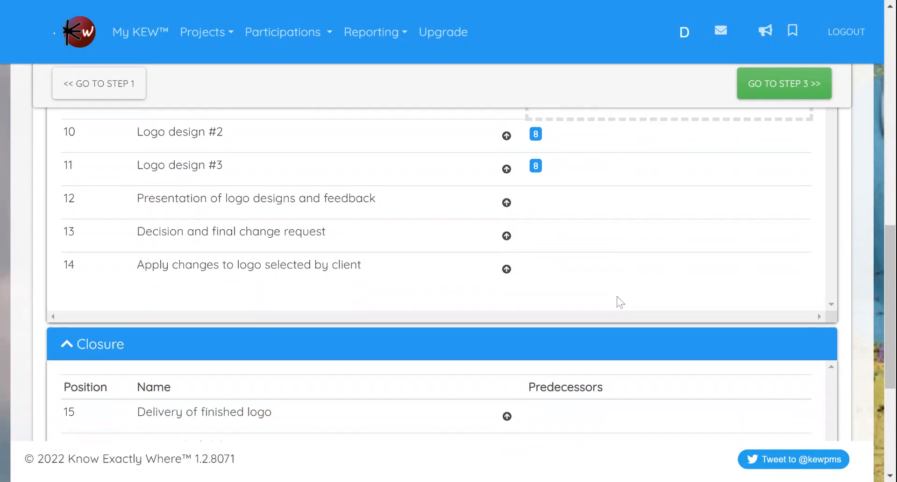
{"action": "scroll", "coordinate": [349, 260], "scroll_direction": "up", "scroll_amount": 1}
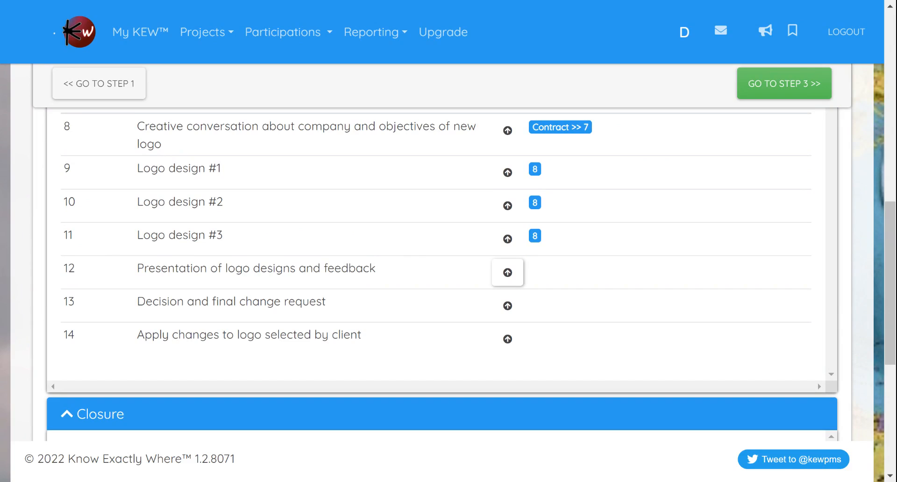
{"action": "left_click", "coordinate": [507, 274]}
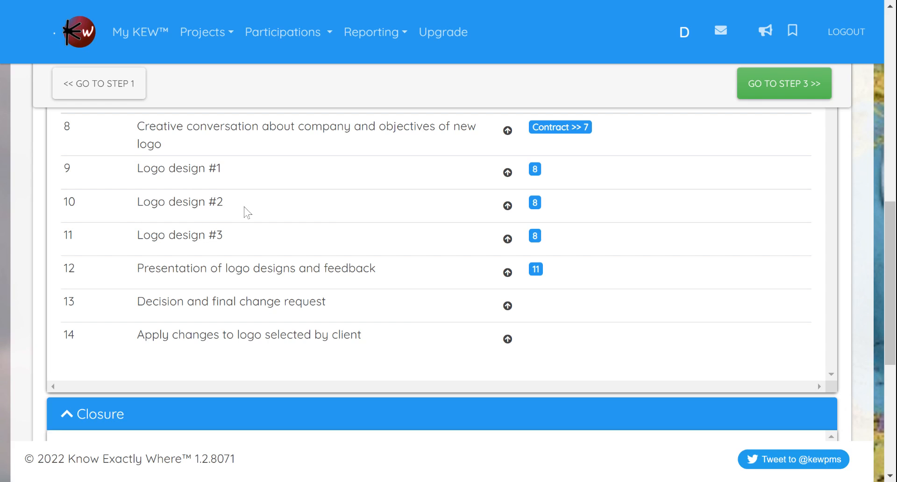
{"action": "left_click", "coordinate": [563, 274]}
{"action": "scroll", "coordinate": [565, 272], "scroll_direction": "down", "scroll_amount": 7}
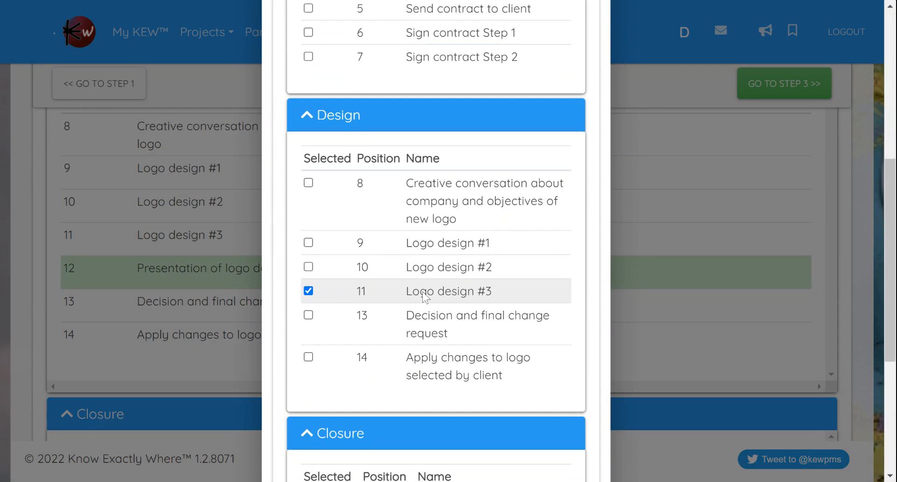
{"action": "left_click", "coordinate": [415, 251]}
{"action": "scroll", "coordinate": [416, 261], "scroll_direction": "down", "scroll_amount": 1}
{"action": "left_click", "coordinate": [416, 271]}
{"action": "left_click", "coordinate": [415, 255]}
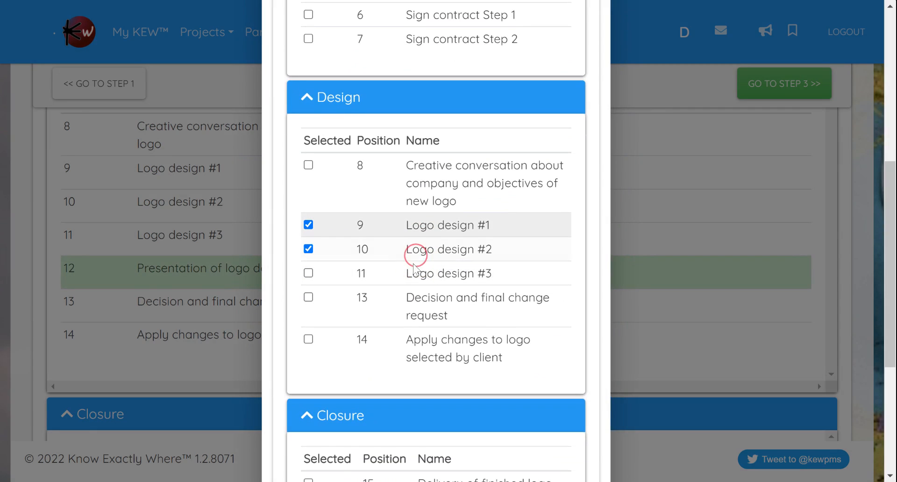
{"action": "left_click", "coordinate": [411, 272]}
{"action": "left_click", "coordinate": [618, 275]}
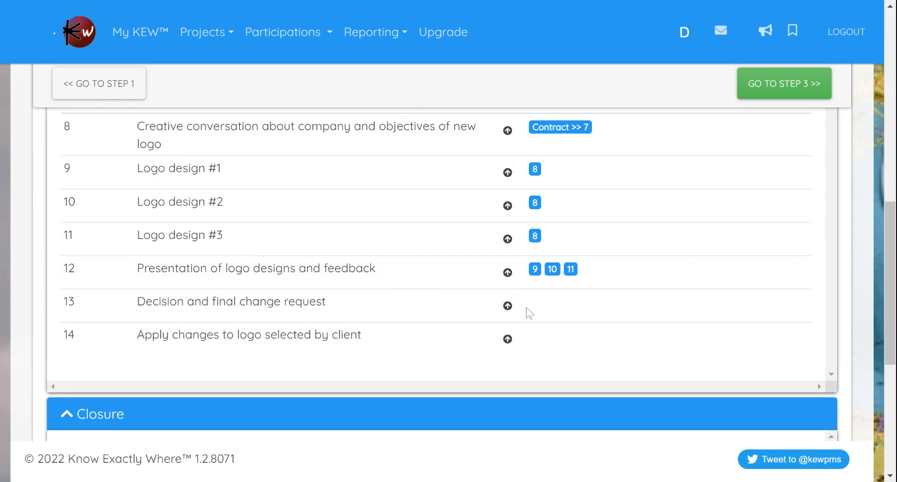
Step: Make task 12 the predecessor of "Decision and final change request" and task 13 of "Apply changes to logo selected by client"
{"action": "left_click", "coordinate": [508, 306]}
{"action": "scroll", "coordinate": [422, 288], "scroll_direction": "down", "scroll_amount": 1}
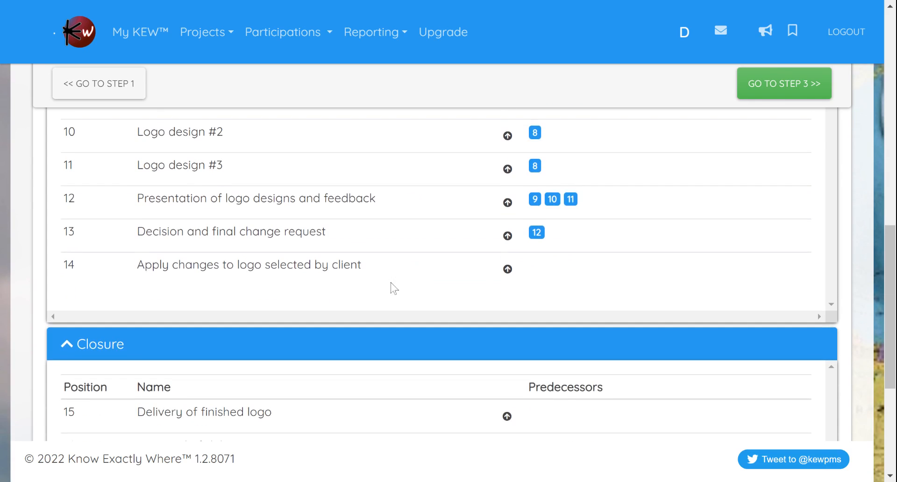
{"action": "left_click", "coordinate": [507, 270]}
Step: In the Closure group, make Design task 14 the predecessor of "Delivery of finished logo" and task 15 of "Approval of delivery"
{"action": "scroll", "coordinate": [518, 264], "scroll_direction": "down", "scroll_amount": 1}
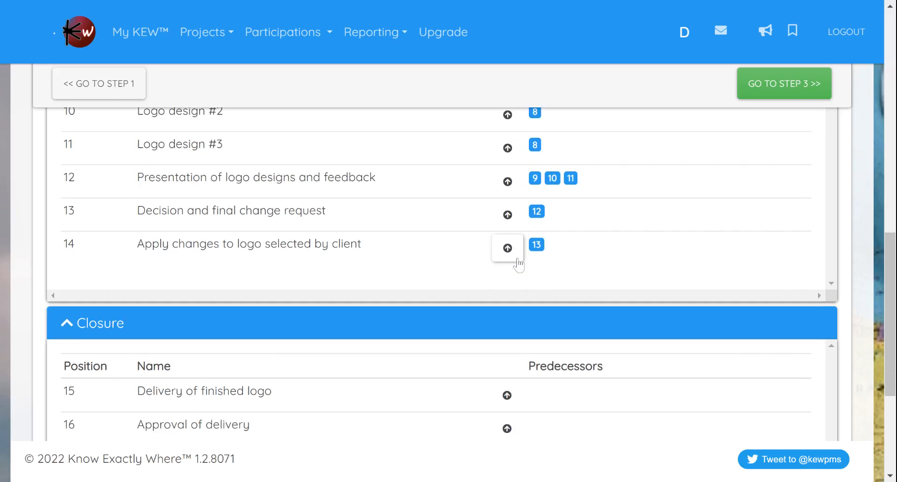
{"action": "scroll", "coordinate": [518, 264], "scroll_direction": "down", "scroll_amount": 3}
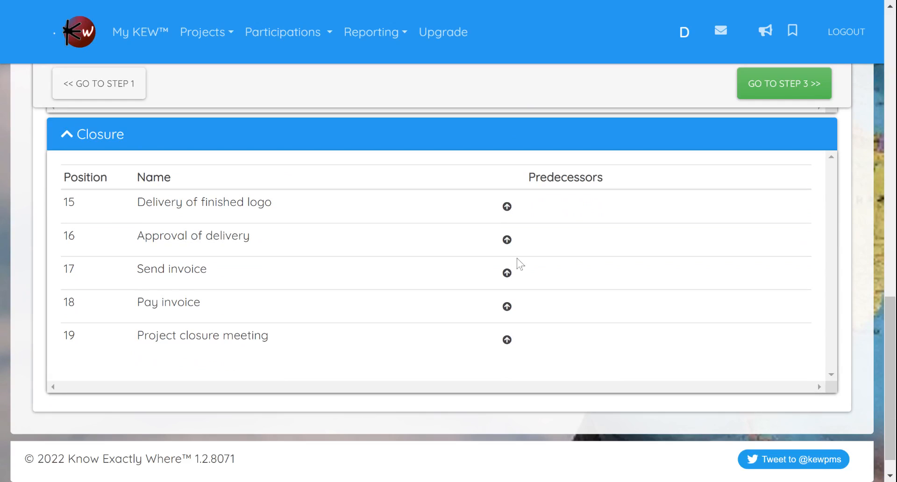
{"action": "left_click", "coordinate": [507, 207]}
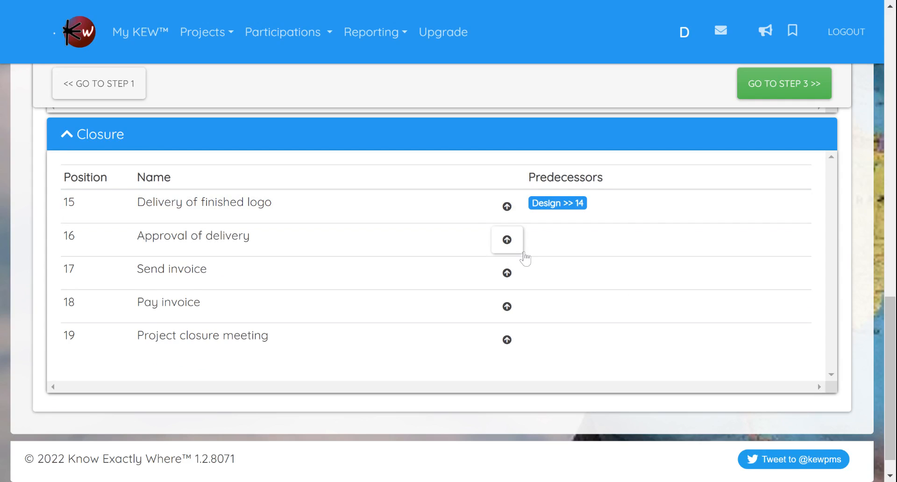
{"action": "left_click", "coordinate": [506, 241]}
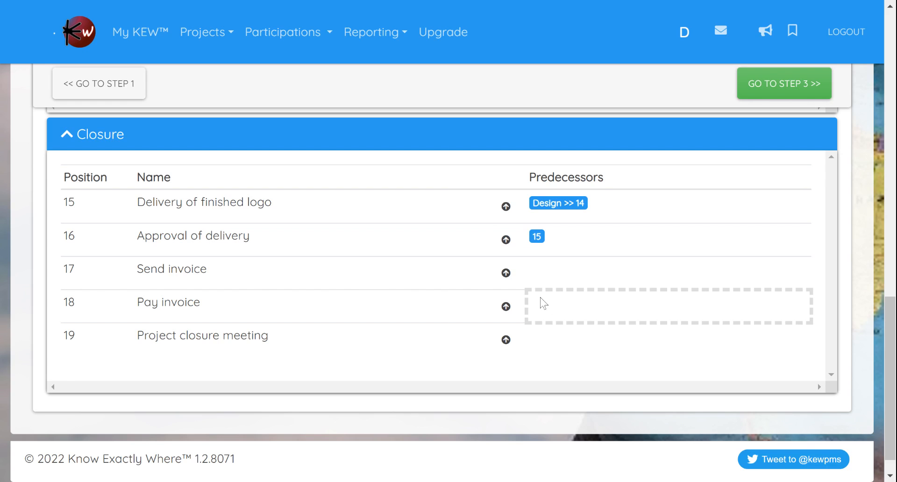
Step: Make task 16 the predecessor of "Send invoice", task 17 of "Pay invoice" and task 18 of "Project closure meeting"
{"action": "left_click", "coordinate": [506, 273]}
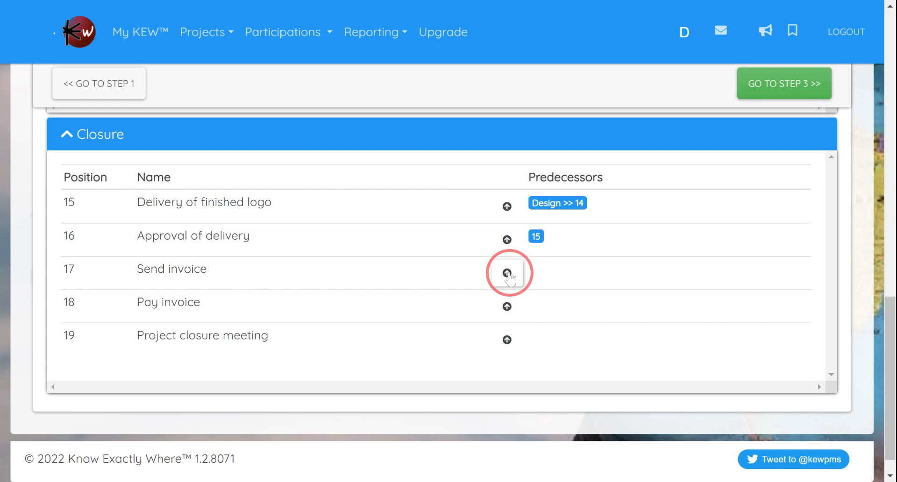
{"action": "left_click", "coordinate": [508, 313]}
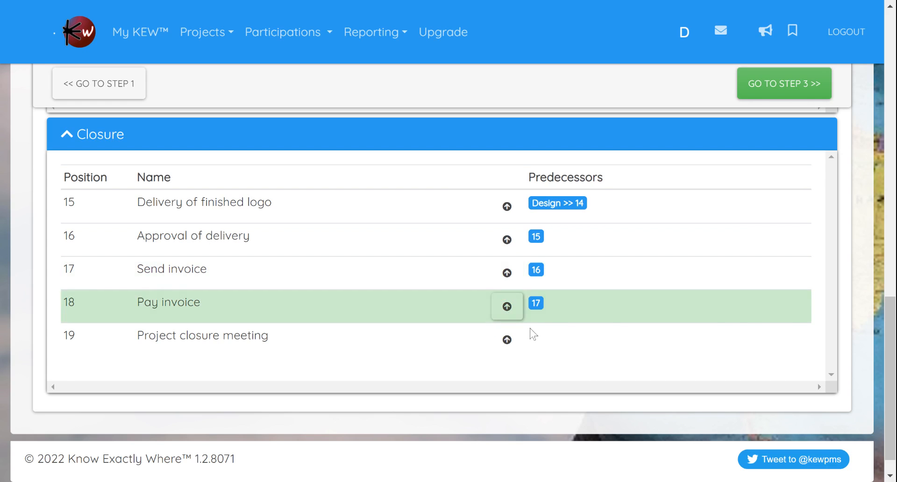
{"action": "left_click", "coordinate": [506, 341]}
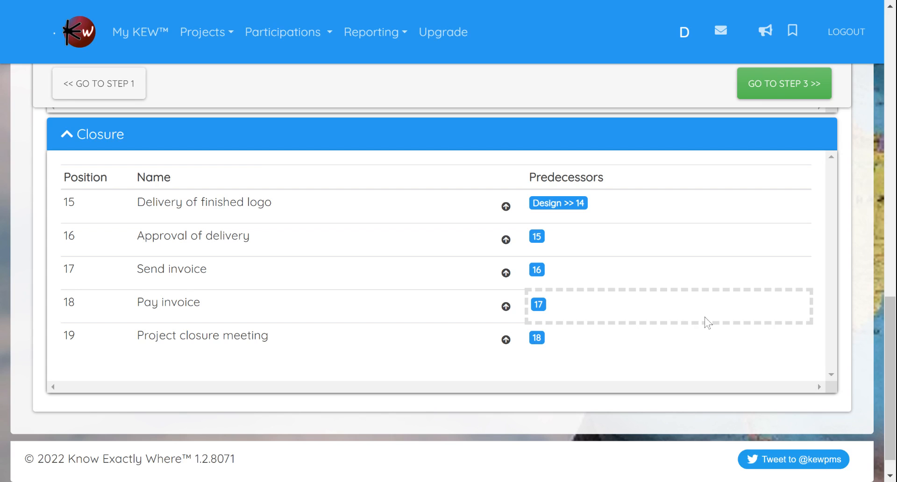
Step: Review the predecessors assigned to all tasks in the Contract, Design and Closure groups
{"action": "scroll", "coordinate": [699, 318], "scroll_direction": "up", "scroll_amount": 10}
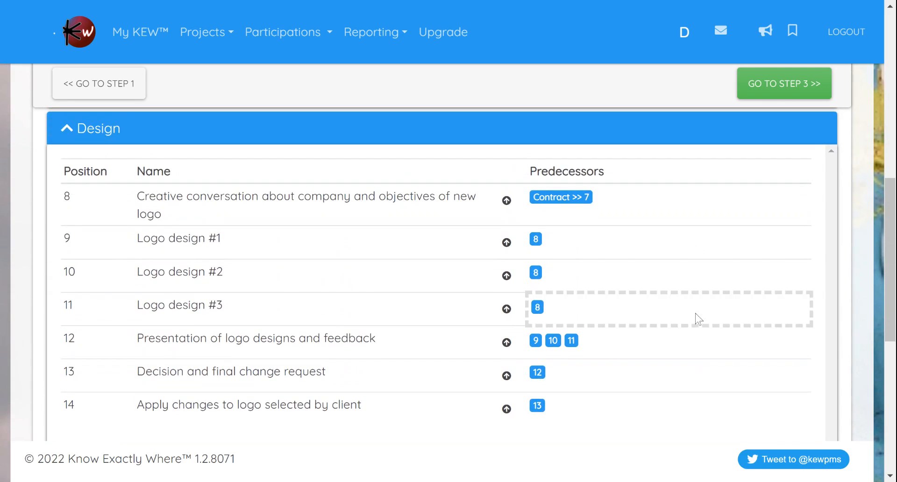
{"action": "scroll", "coordinate": [650, 326], "scroll_direction": "up", "scroll_amount": 4}
{"action": "scroll", "coordinate": [649, 326], "scroll_direction": "up", "scroll_amount": 2}
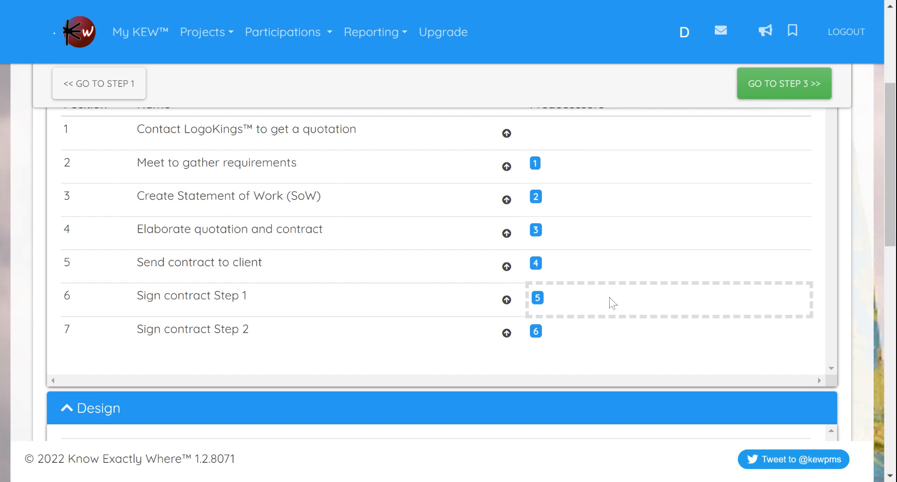
{"action": "scroll", "coordinate": [627, 280], "scroll_direction": "down", "scroll_amount": 5}
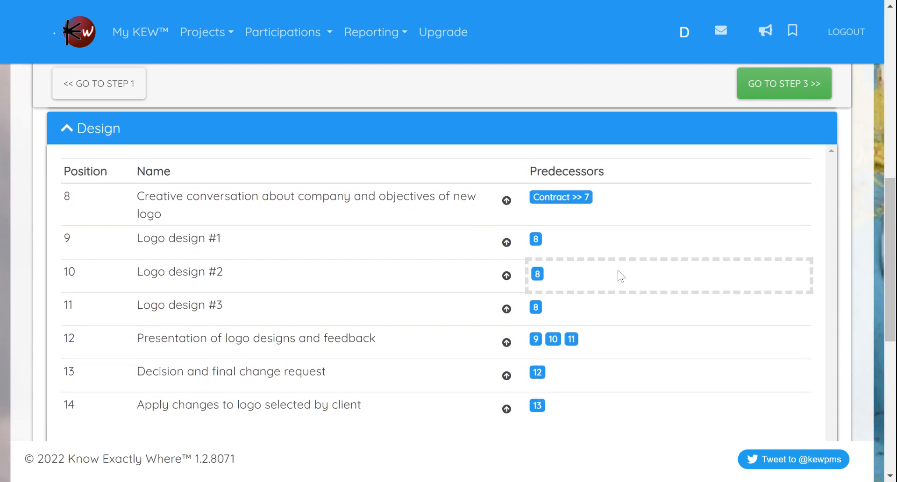
{"action": "scroll", "coordinate": [627, 281], "scroll_direction": "down", "scroll_amount": 3}
{"action": "scroll", "coordinate": [620, 277], "scroll_direction": "down", "scroll_amount": 3}
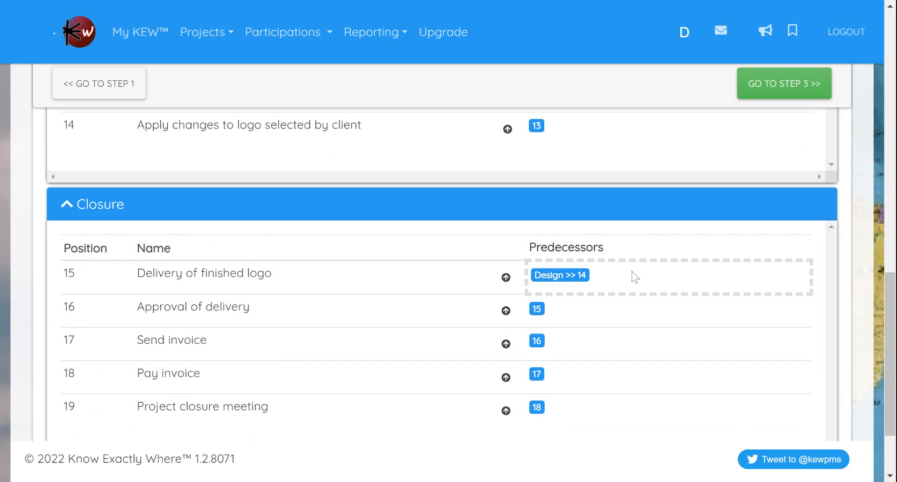
{"action": "scroll", "coordinate": [626, 278], "scroll_direction": "down", "scroll_amount": 2}
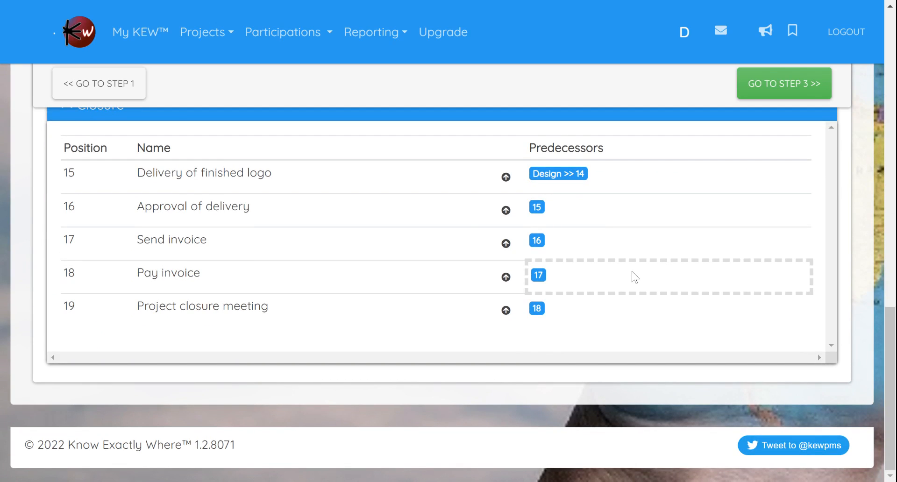